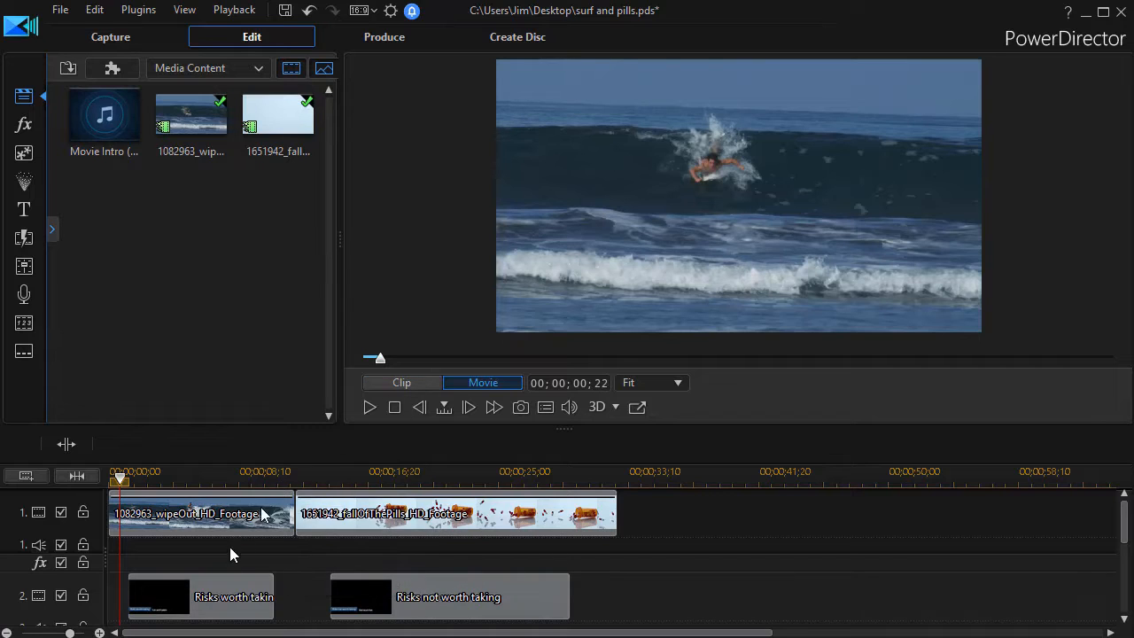
- Play the movie preview to review the cut between the surfing and pills clips with their titles
{"action": "left_click", "coordinate": [368, 403]}
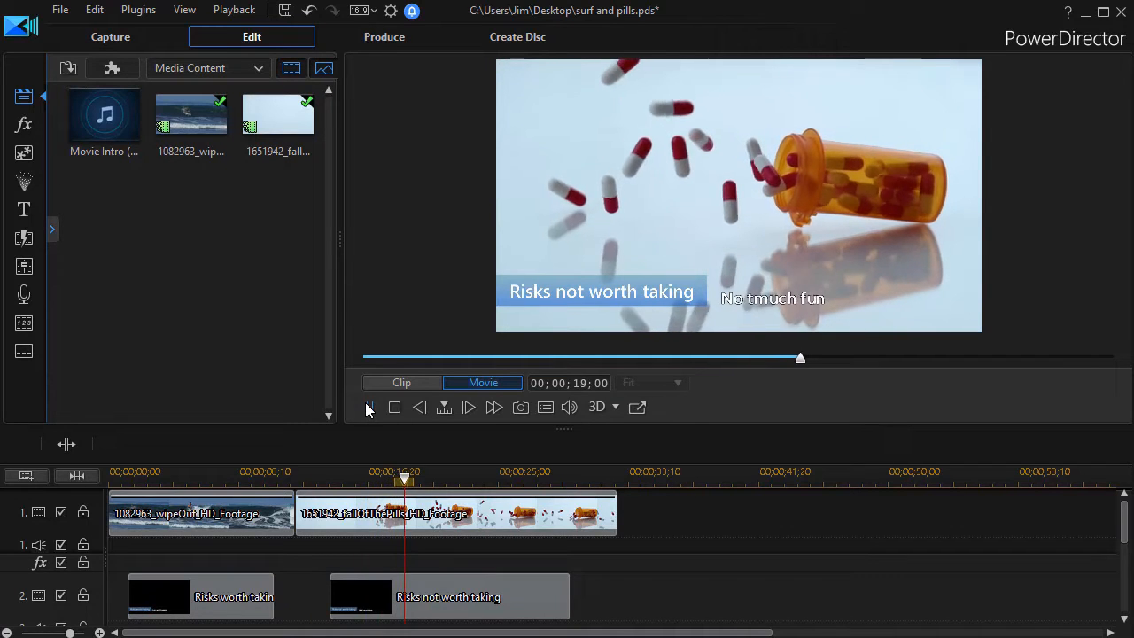
{"action": "left_click", "coordinate": [371, 409]}
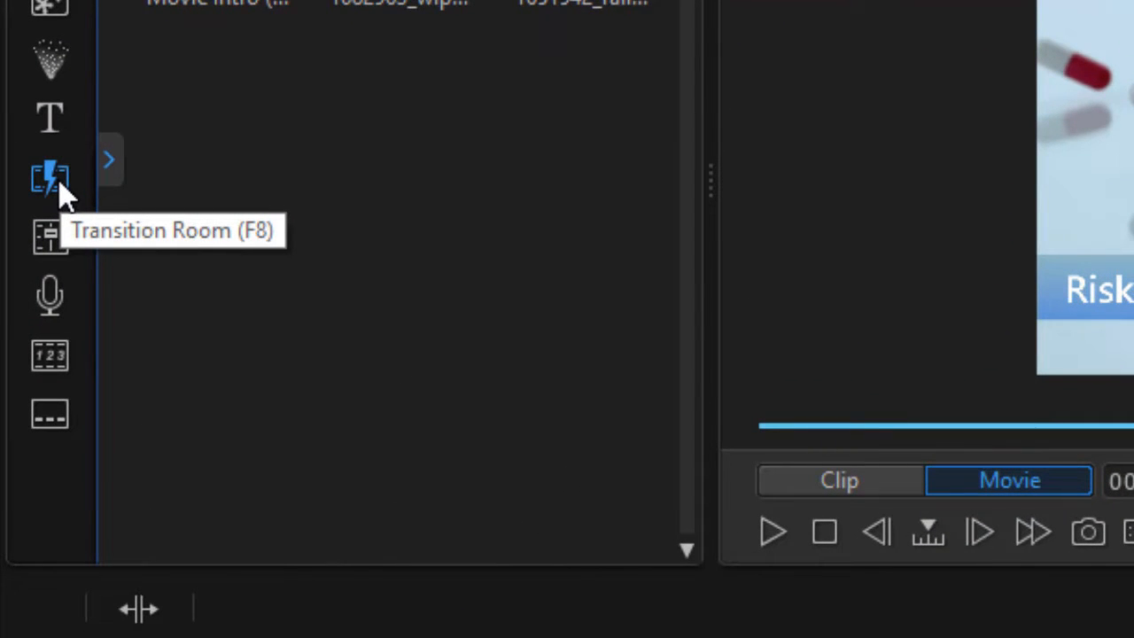
- Open the Transition Room, widen the library area and list All Content transitions
{"action": "left_click", "coordinate": [56, 182]}
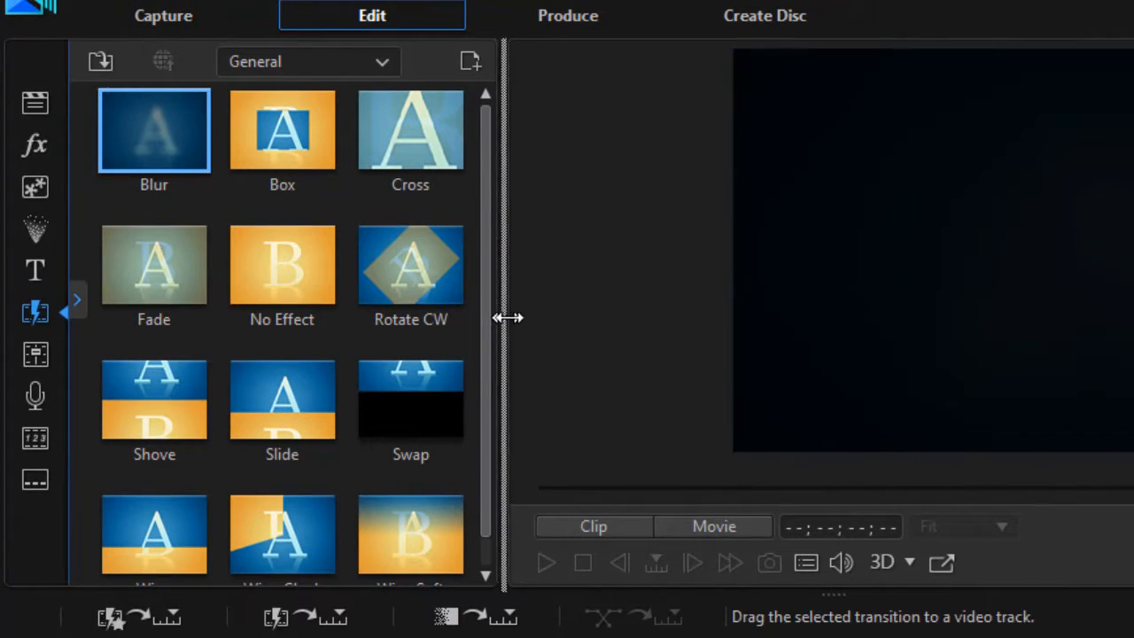
{"action": "left_click_drag", "start_coordinate": [714, 186], "coordinate": [993, 200]}
{"action": "left_click_drag", "start_coordinate": [702, 327], "coordinate": [756, 329]}
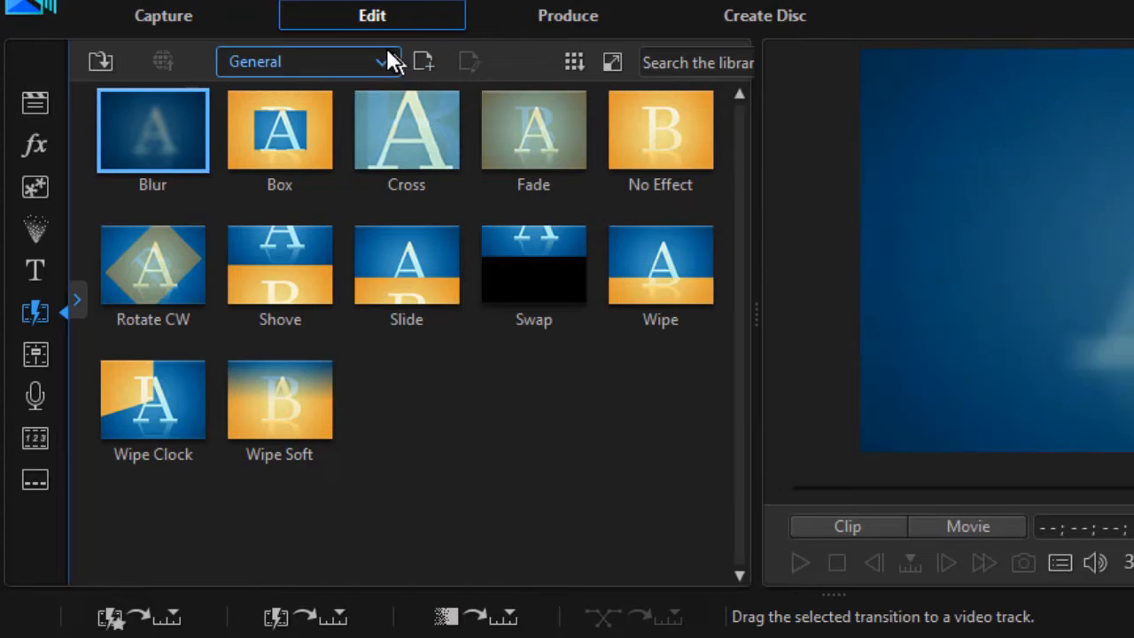
{"action": "left_click", "coordinate": [381, 56]}
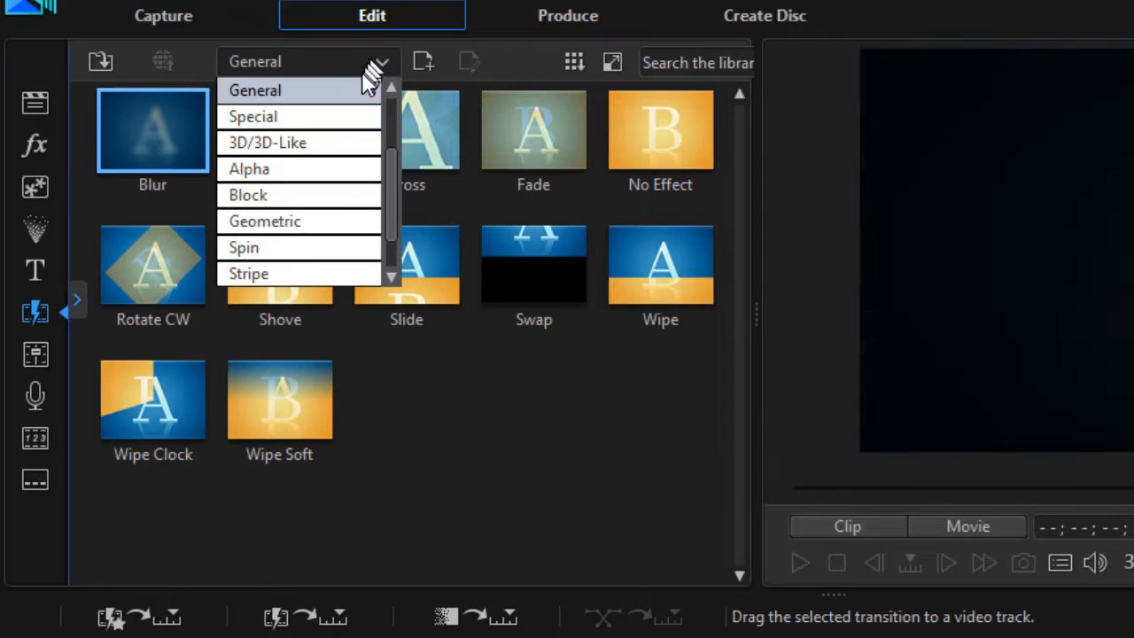
{"action": "scroll", "coordinate": [354, 104], "scroll_direction": "up", "scroll_amount": 2}
{"action": "left_click", "coordinate": [337, 89]}
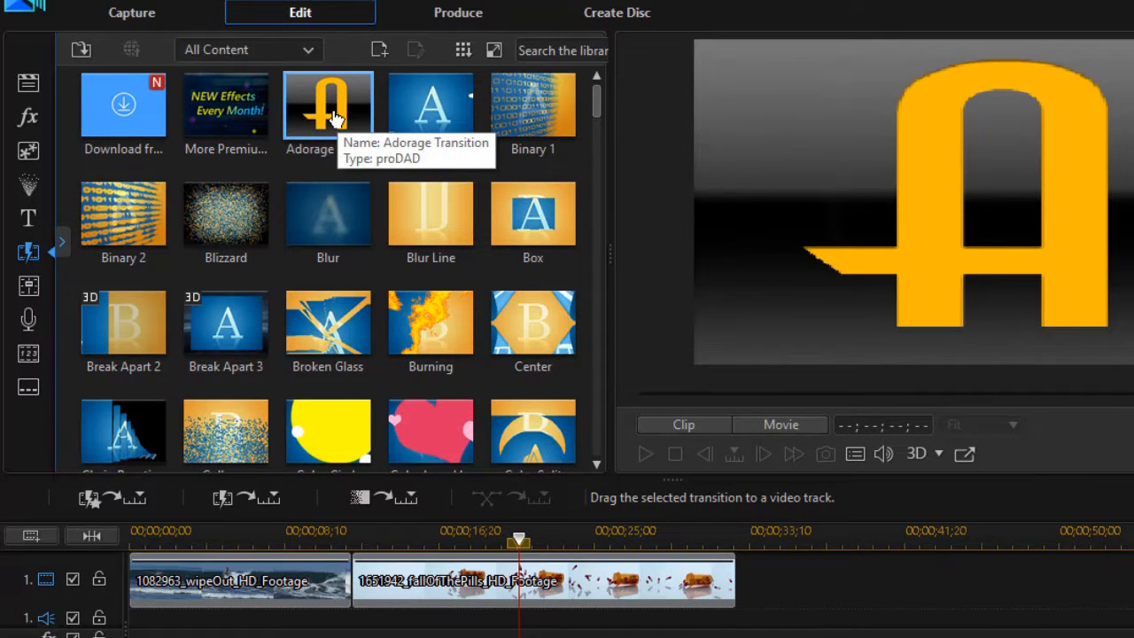
- Place the Adorage Transition between the surfing and pills clips on track 1 and open its stand-alone effect editor
{"action": "left_click_drag", "start_coordinate": [335, 122], "coordinate": [319, 564]}
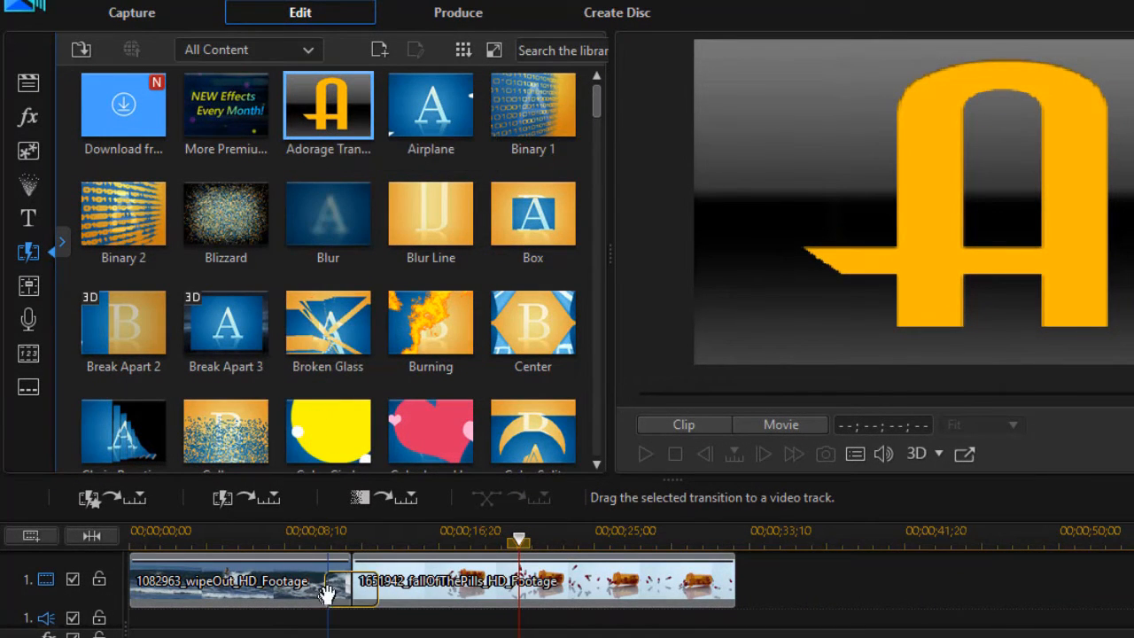
{"action": "left_click_drag", "start_coordinate": [333, 602], "coordinate": [350, 606]}
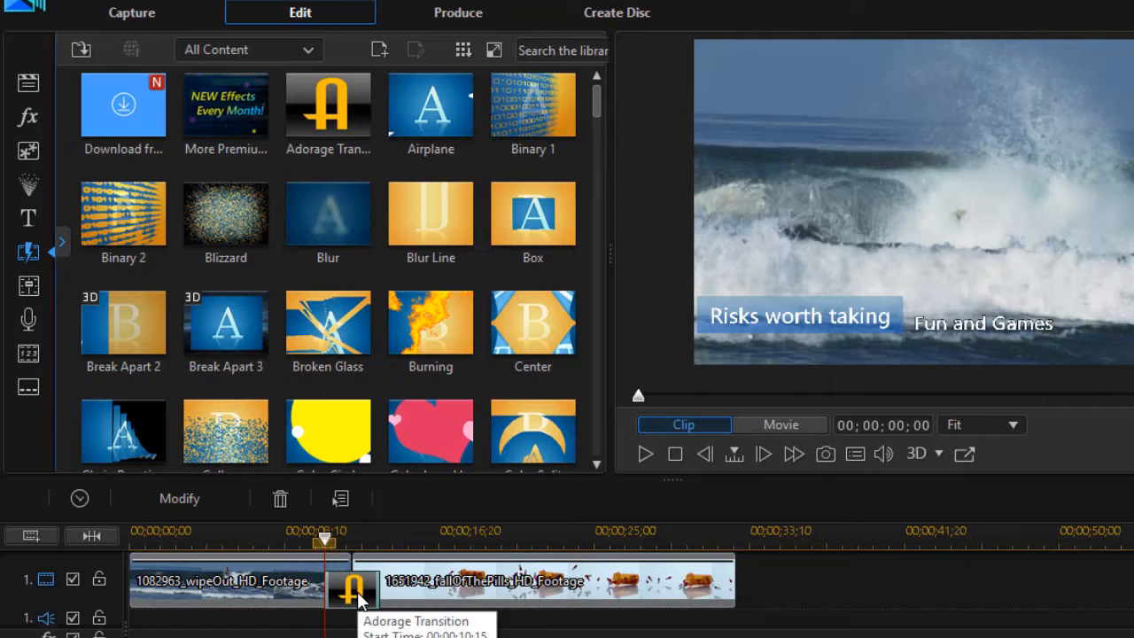
{"action": "left_click", "coordinate": [180, 498]}
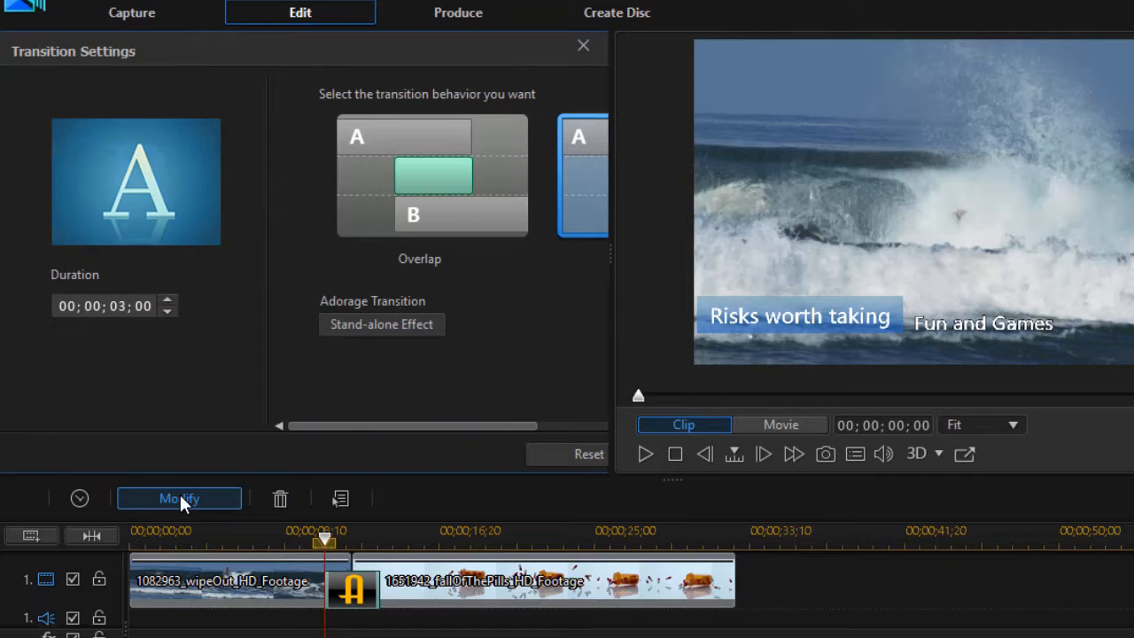
{"action": "left_click", "coordinate": [387, 325]}
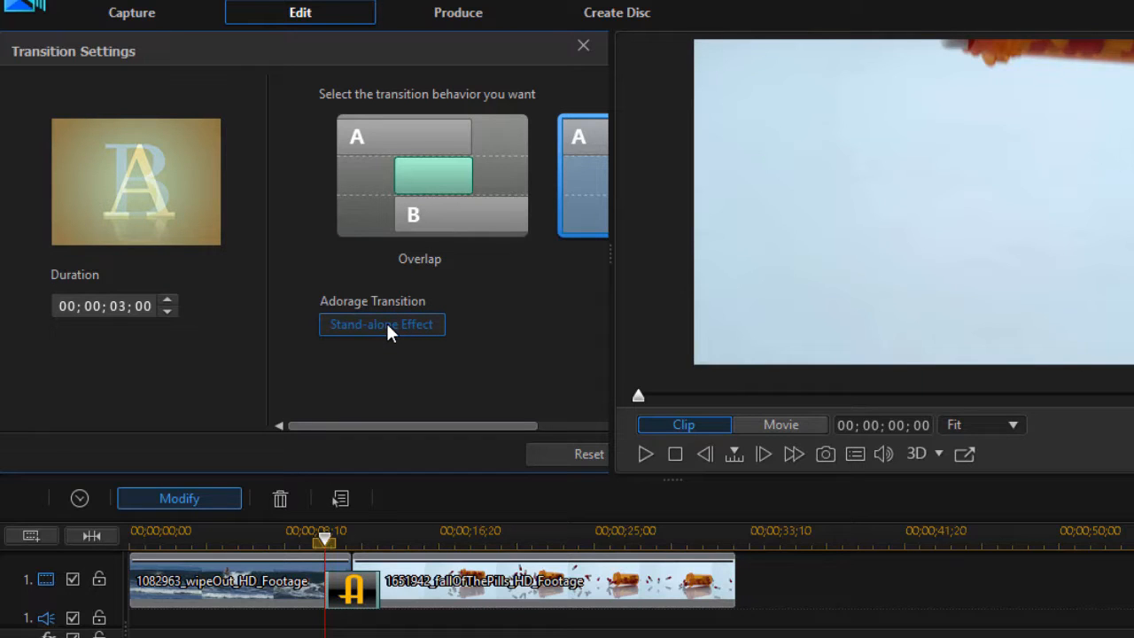
{"action": "left_click", "coordinate": [389, 324]}
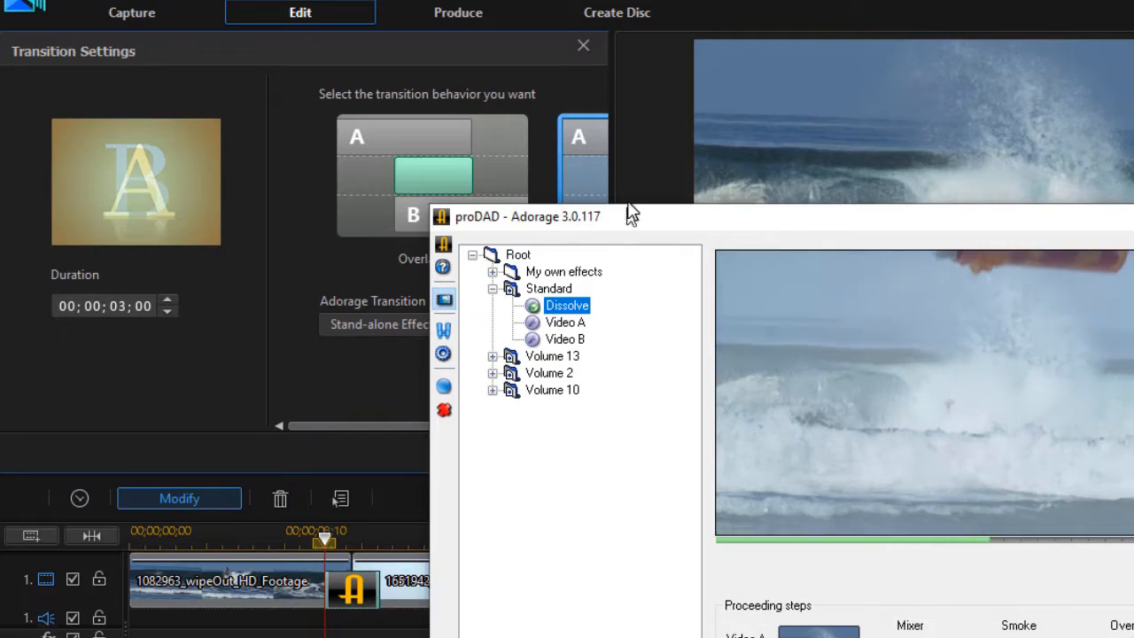
{"action": "left_click_drag", "start_coordinate": [628, 215], "coordinate": [265, 63]}
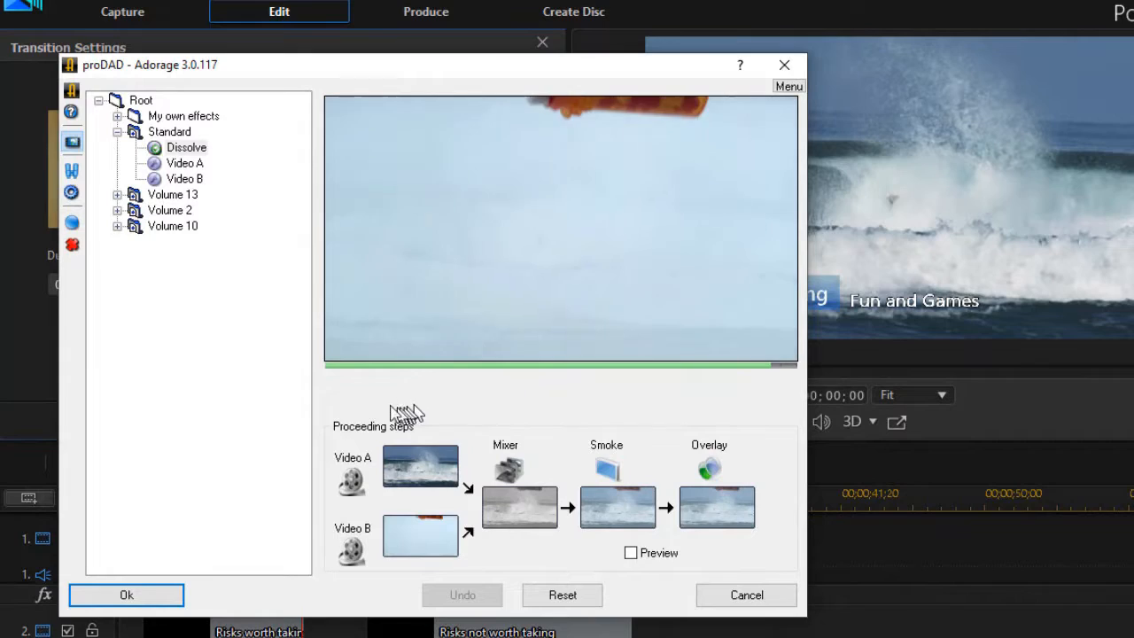
{"action": "mouse_move", "coordinate": [452, 107]}
{"action": "left_click_drag", "start_coordinate": [411, 64], "coordinate": [520, 74]}
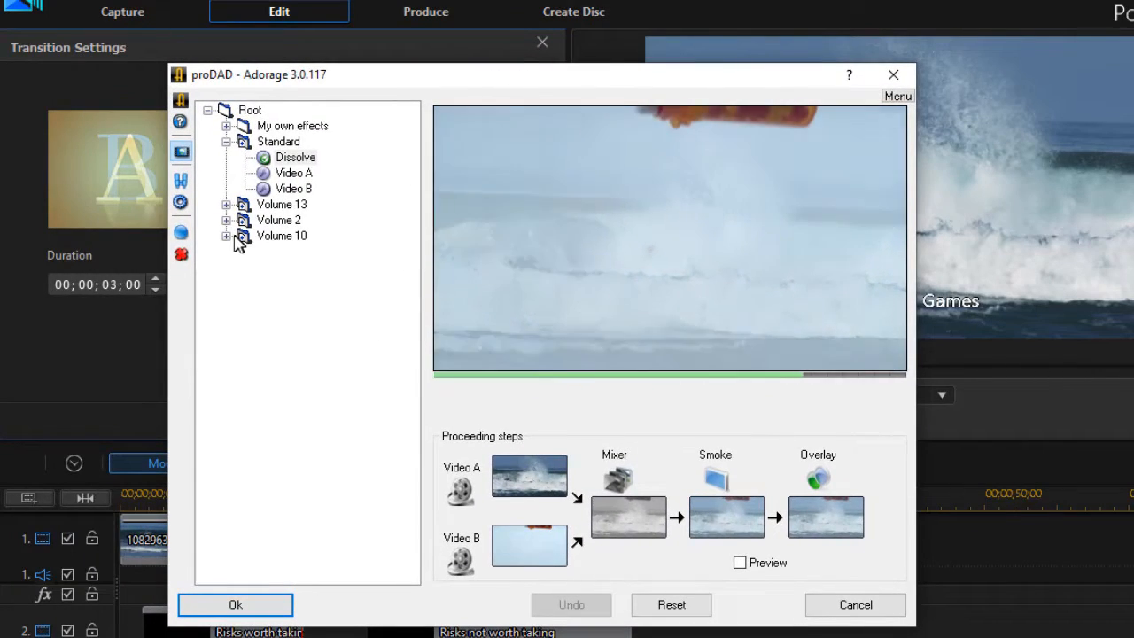
- Apply the Particle 18 5 effect from the Particle Effects of Volume 10 to the transition between the clips
{"action": "left_click", "coordinate": [226, 235]}
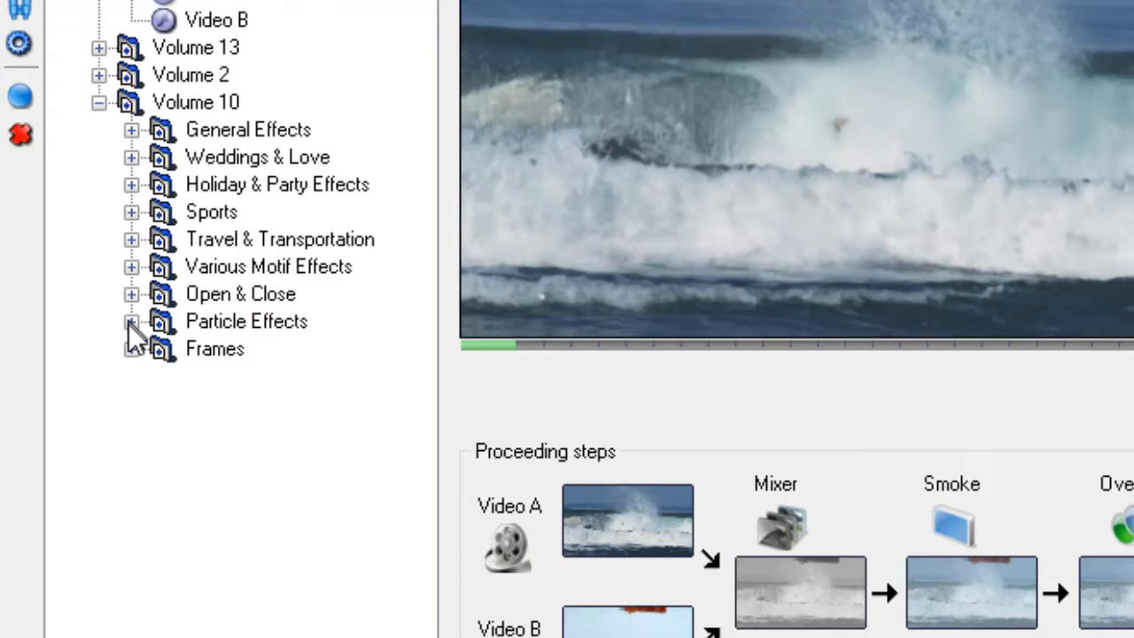
{"action": "left_click", "coordinate": [131, 321]}
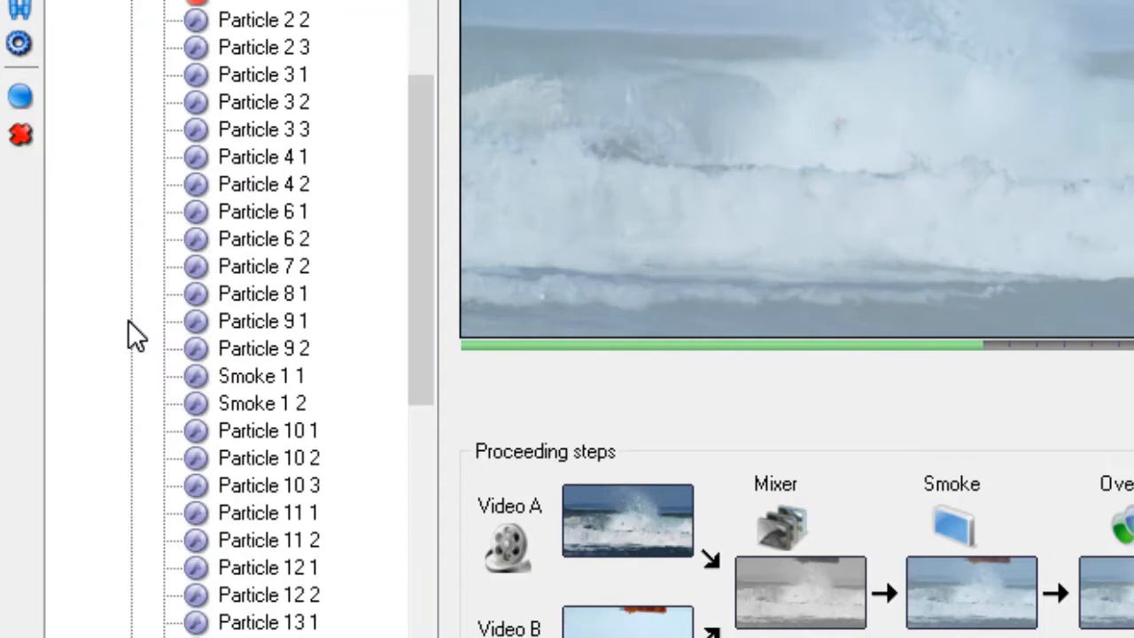
{"action": "left_click_drag", "start_coordinate": [425, 219], "coordinate": [397, 278]}
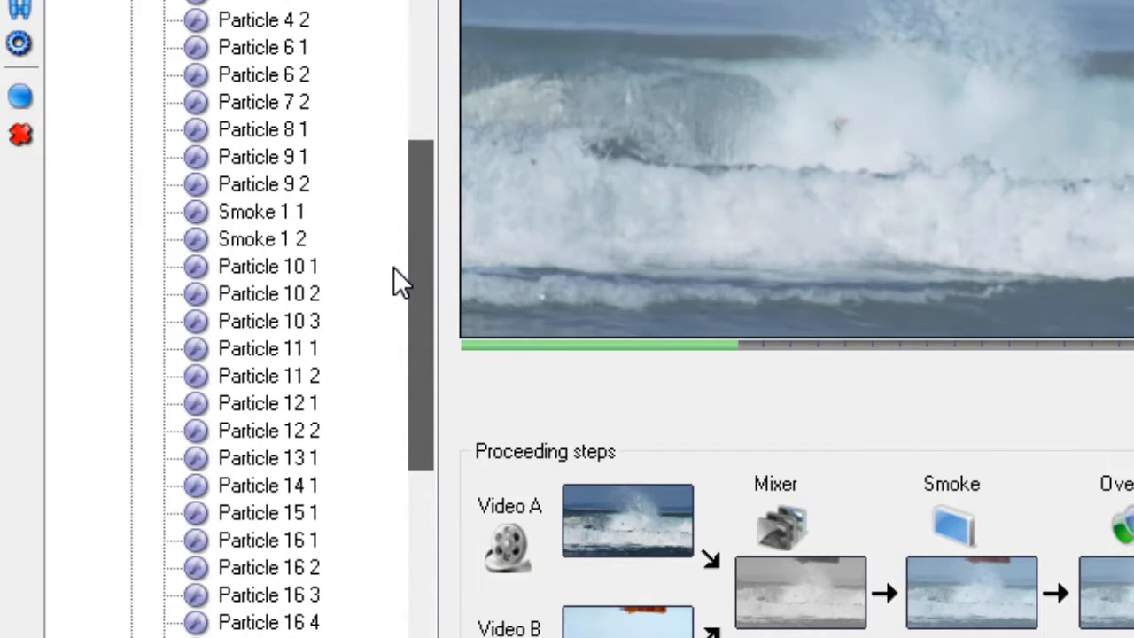
{"action": "left_click_drag", "start_coordinate": [400, 281], "coordinate": [399, 480]}
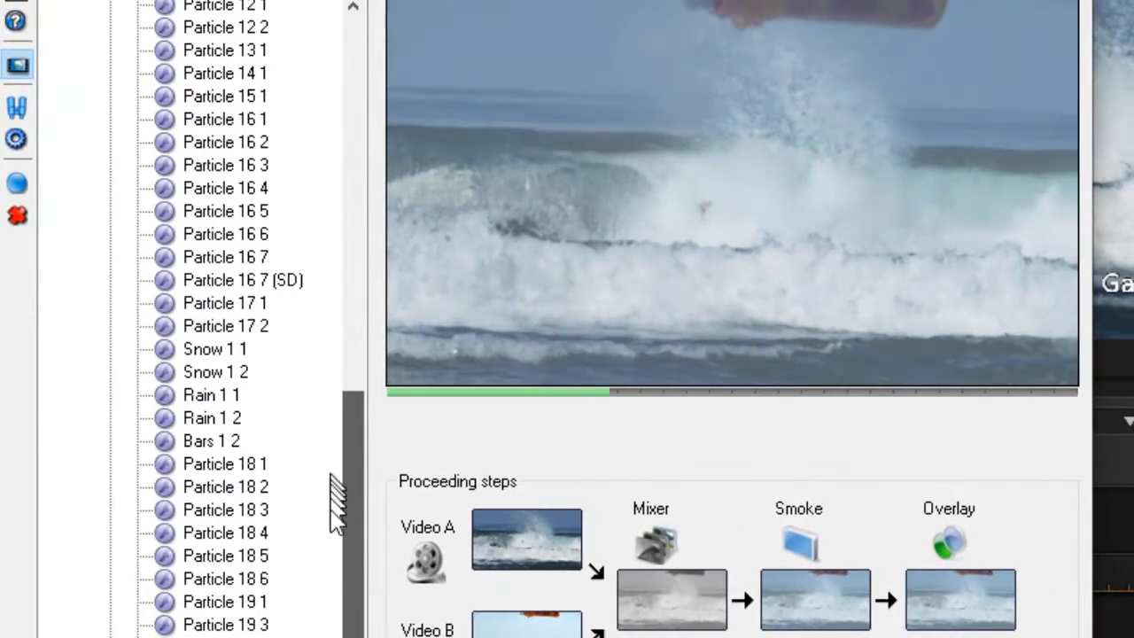
{"action": "left_click_drag", "start_coordinate": [337, 505], "coordinate": [318, 562]}
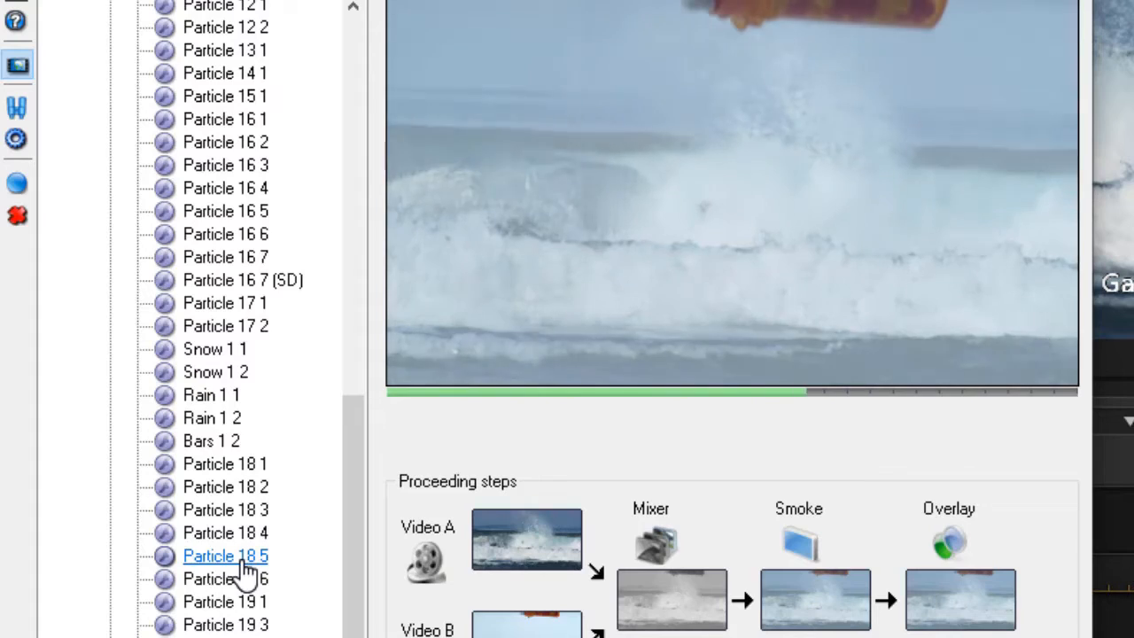
{"action": "left_click", "coordinate": [243, 562]}
{"action": "mouse_move", "coordinate": [571, 320]}
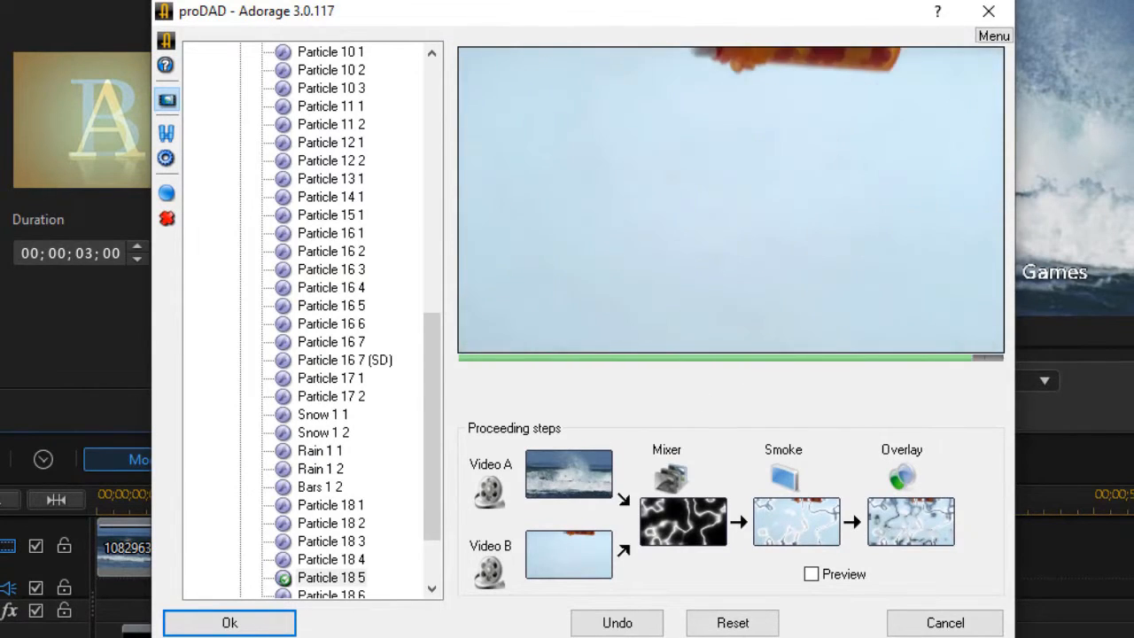
{"action": "left_click", "coordinate": [249, 629]}
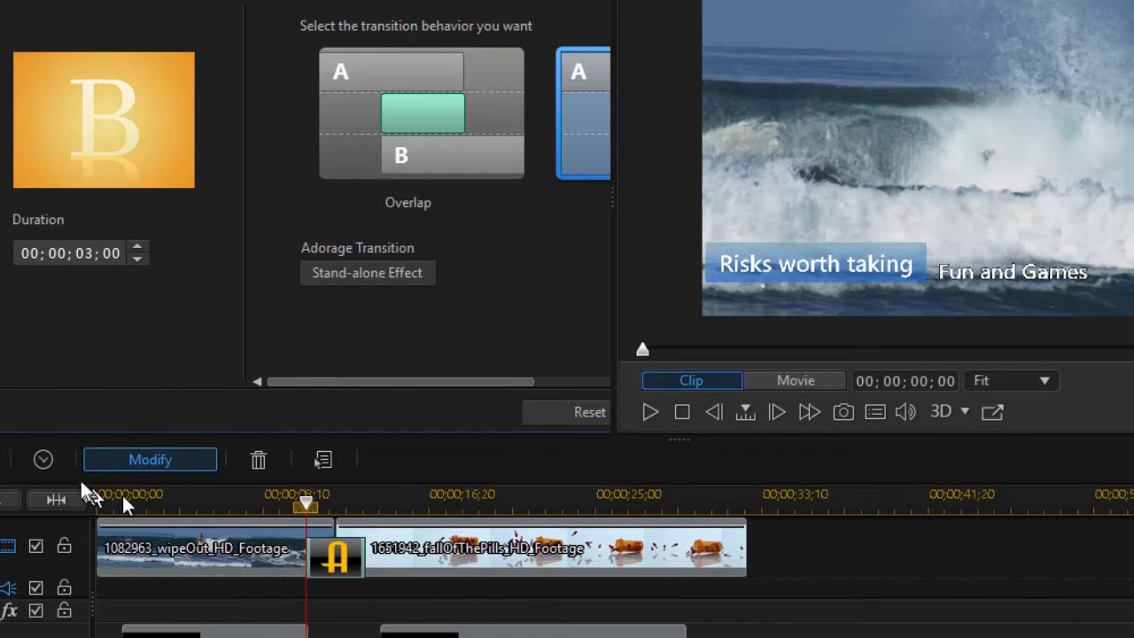
- Set the duration of the transition between the two clips to 2 seconds
{"action": "left_click", "coordinate": [37, 460]}
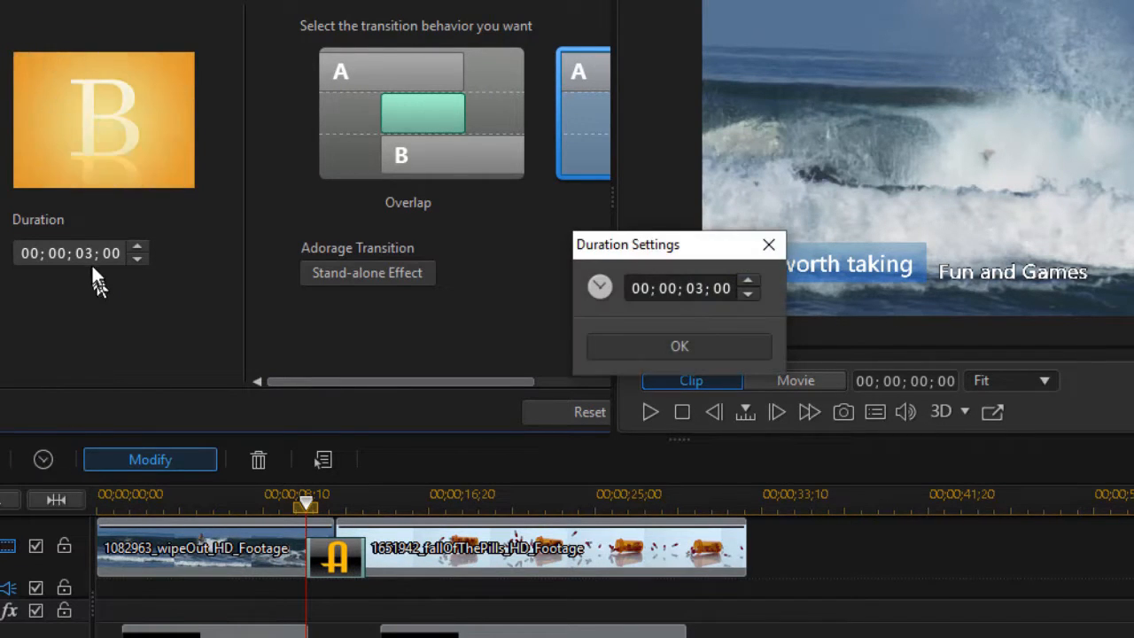
{"action": "left_click", "coordinate": [692, 285]}
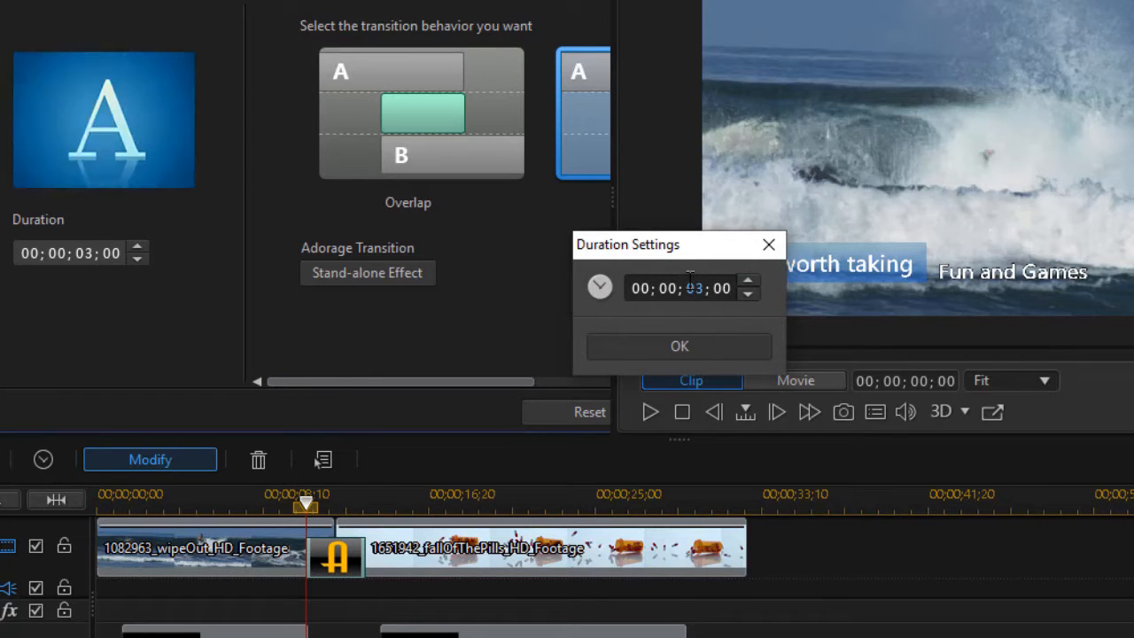
{"action": "type", "text": "2"}
{"action": "key", "text": "Return"}
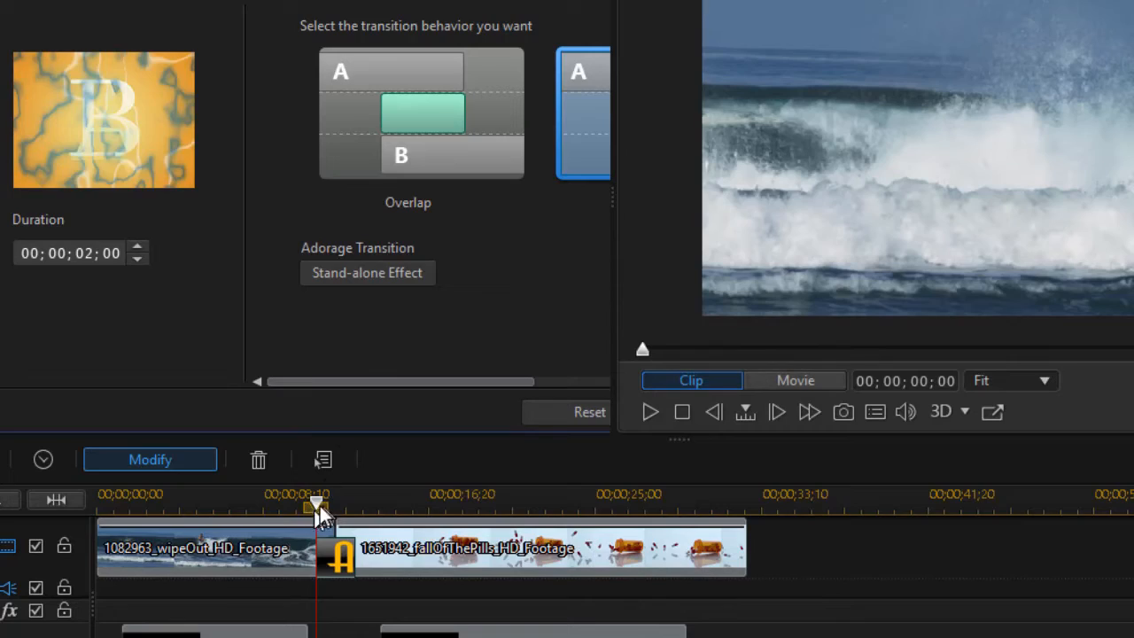
- Play the movie from shortly before the transition between the clips to preview the particle effect
{"action": "left_click_drag", "start_coordinate": [317, 506], "coordinate": [283, 509]}
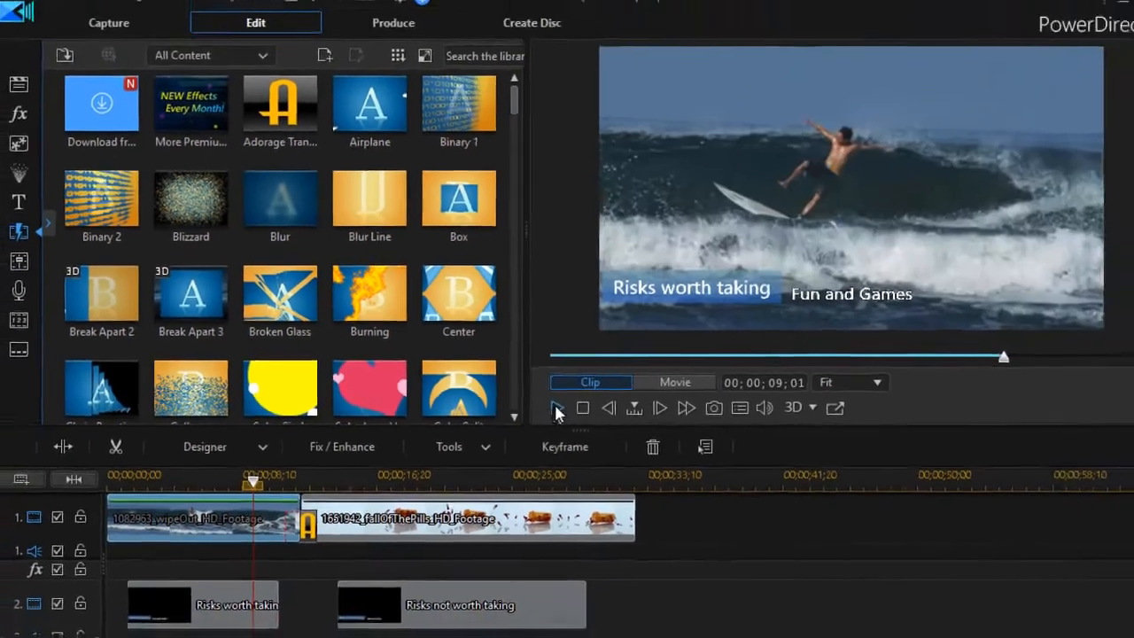
{"action": "left_click", "coordinate": [556, 408]}
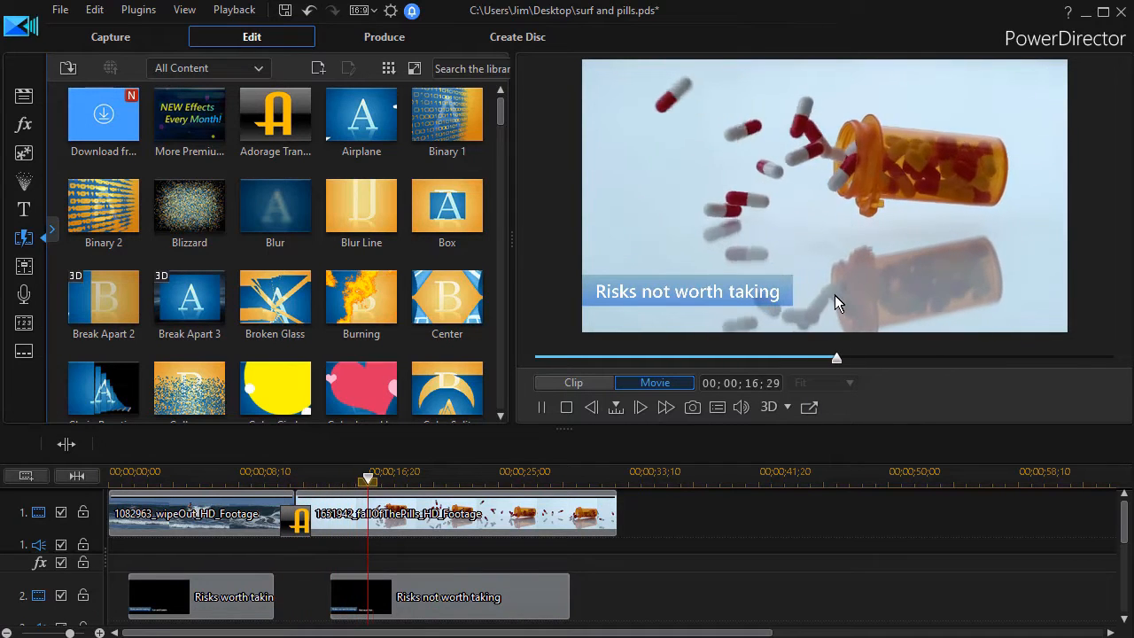
{"action": "left_click", "coordinate": [541, 407]}
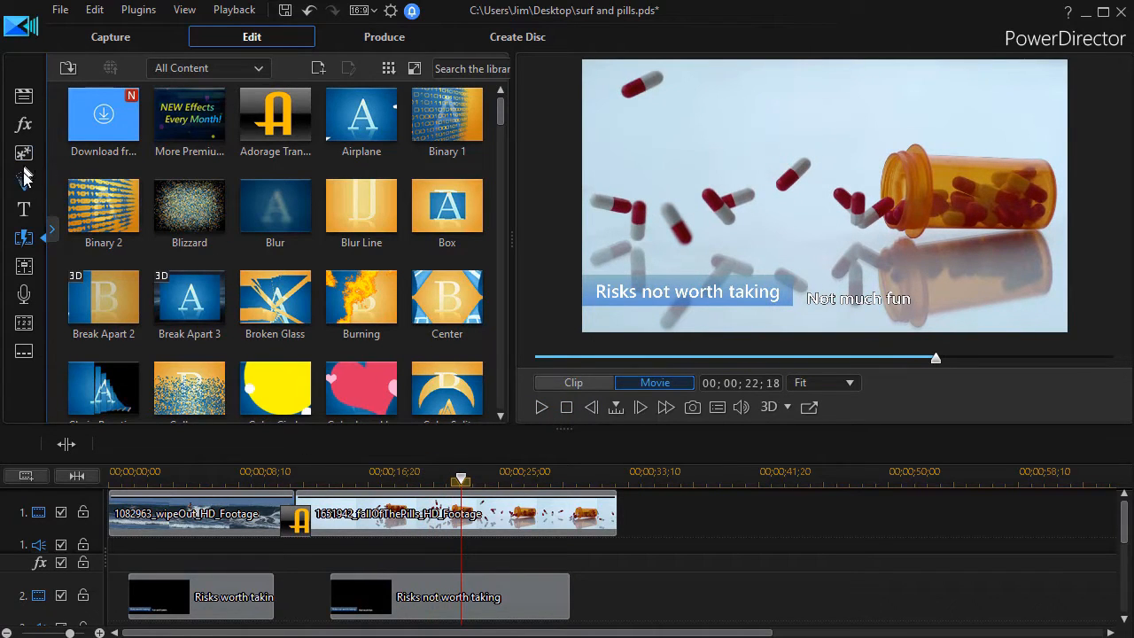
- Place another Adorage Transition at the end of the pills clip on track 1
{"action": "left_click_drag", "start_coordinate": [278, 116], "coordinate": [492, 427]}
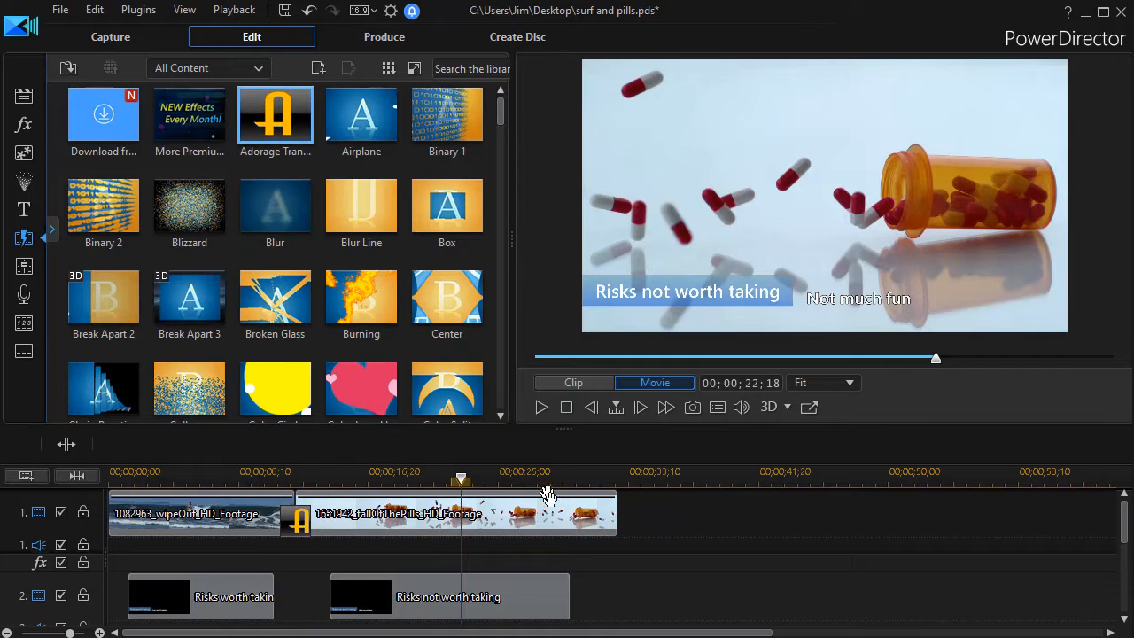
{"action": "left_click_drag", "start_coordinate": [563, 517], "coordinate": [580, 524]}
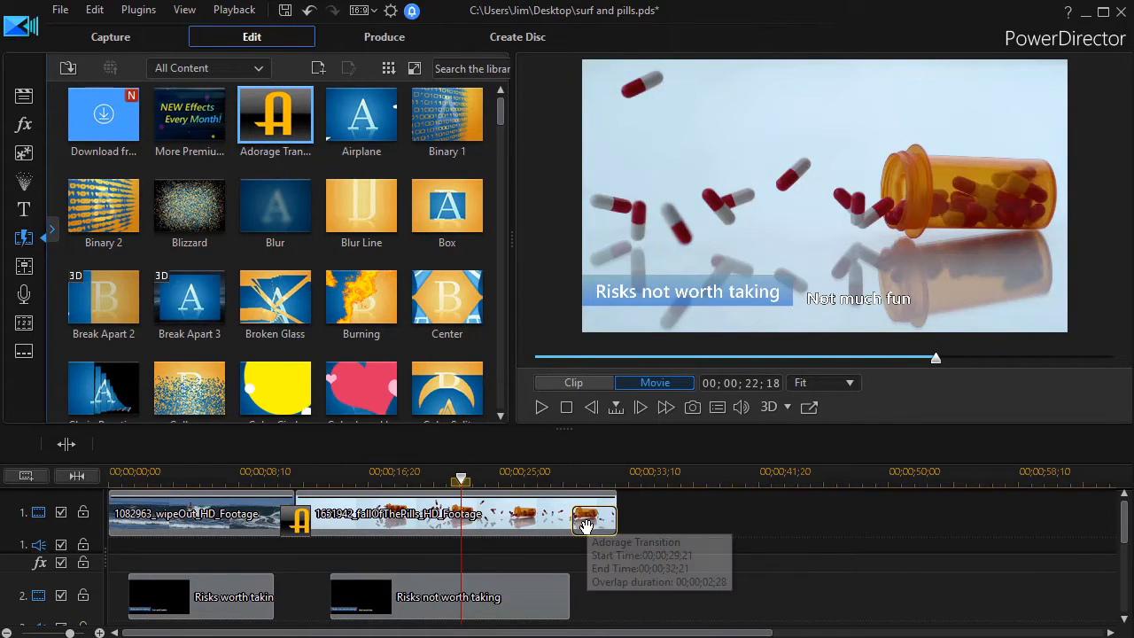
{"action": "left_click", "coordinate": [586, 525]}
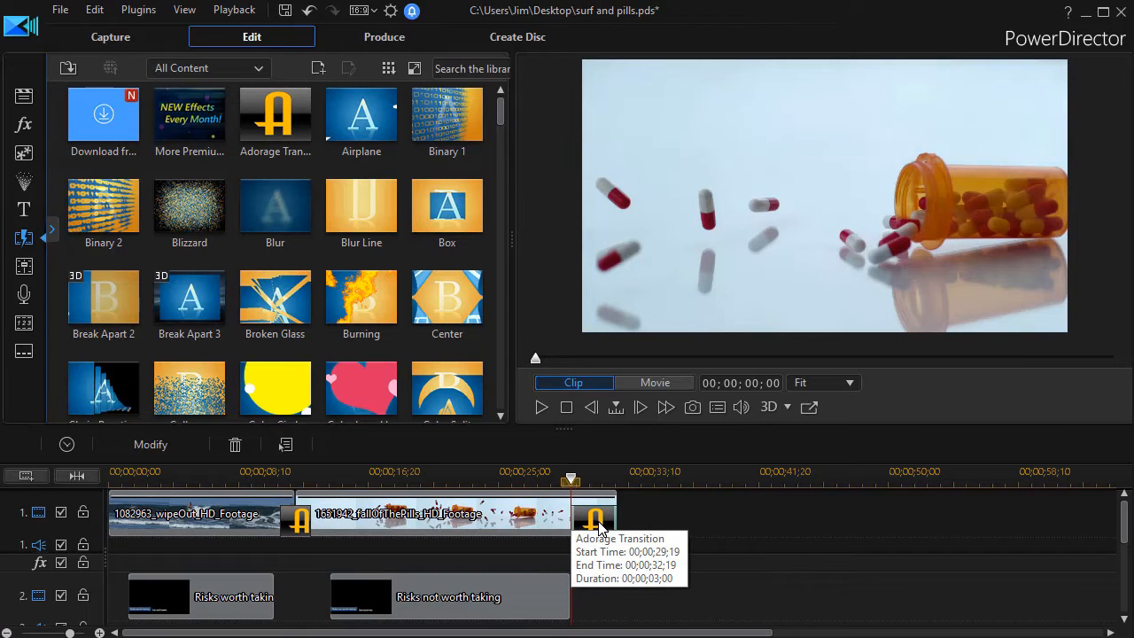
- Apply effect 004 from the Open & Close effects of Volume 10 to the Adorage transition at the end of the pills clip
{"action": "left_click", "coordinate": [165, 444]}
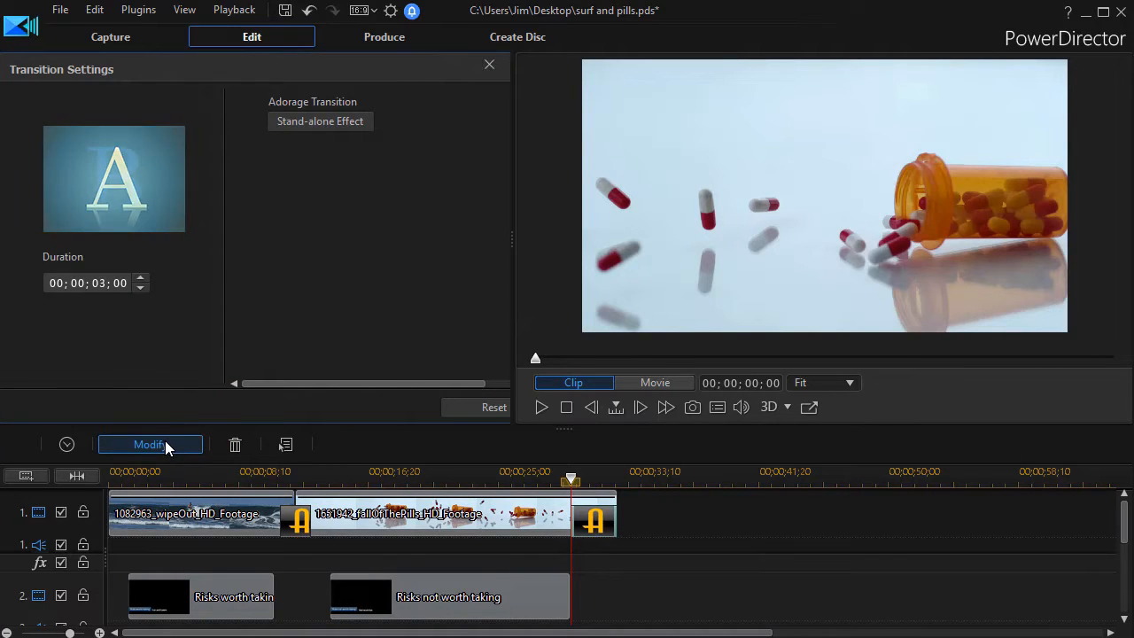
{"action": "left_click", "coordinate": [330, 121]}
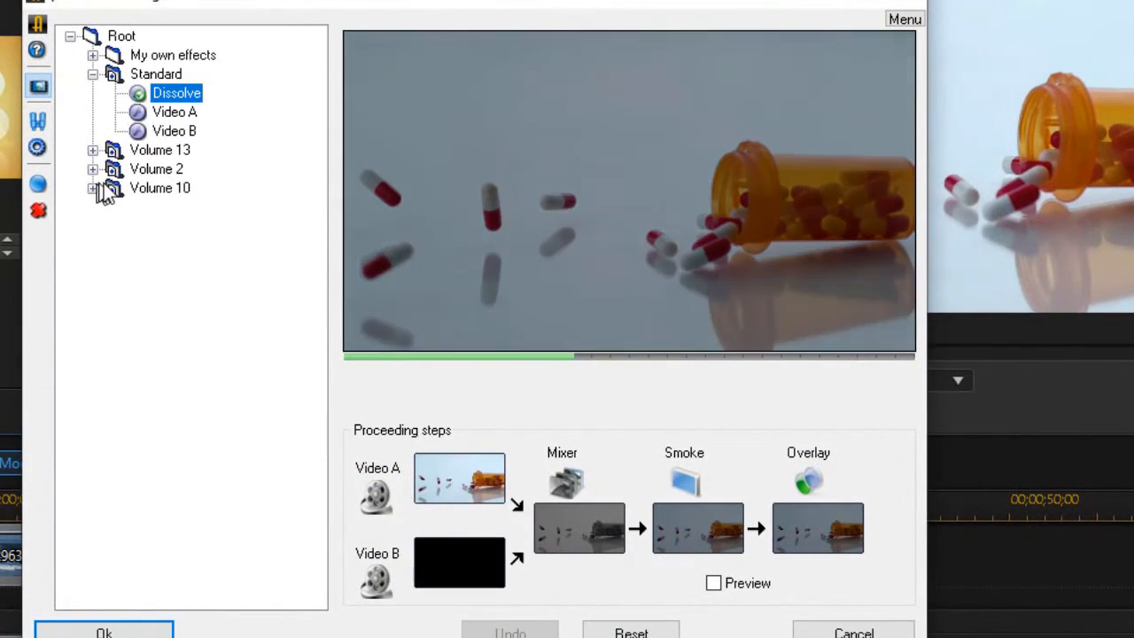
{"action": "left_click", "coordinate": [92, 189]}
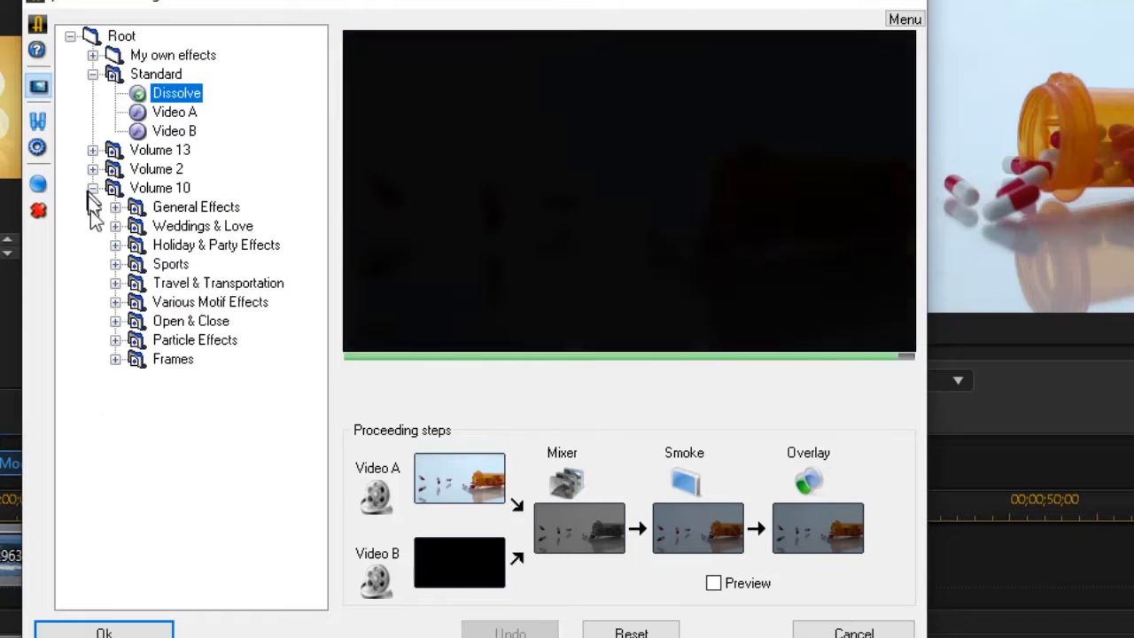
{"action": "left_click", "coordinate": [115, 321]}
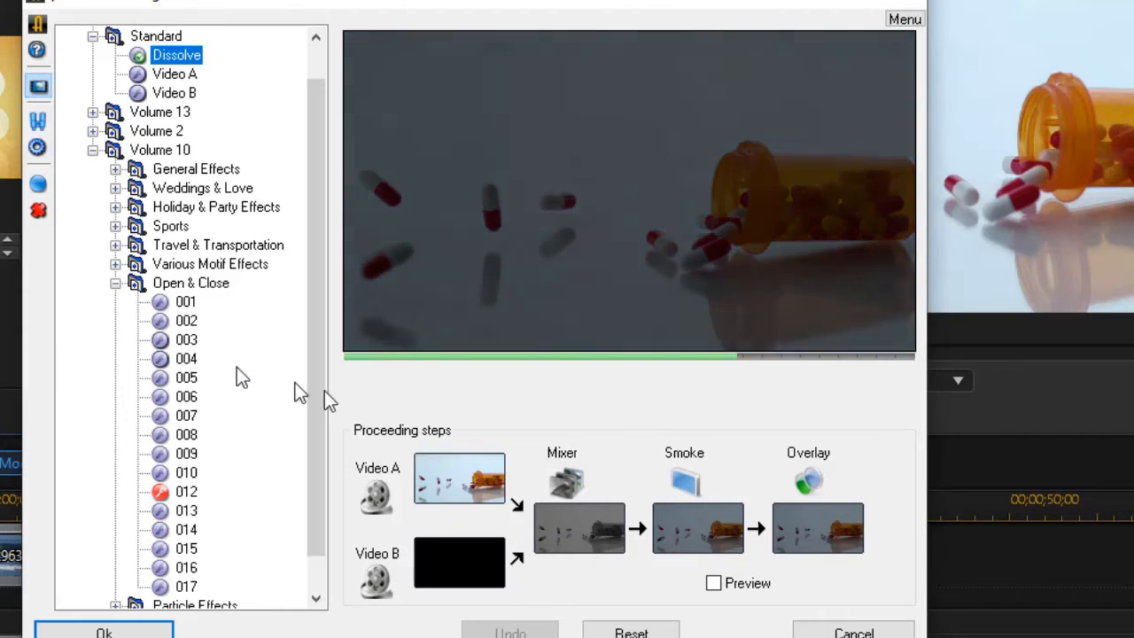
{"action": "left_click", "coordinate": [197, 360]}
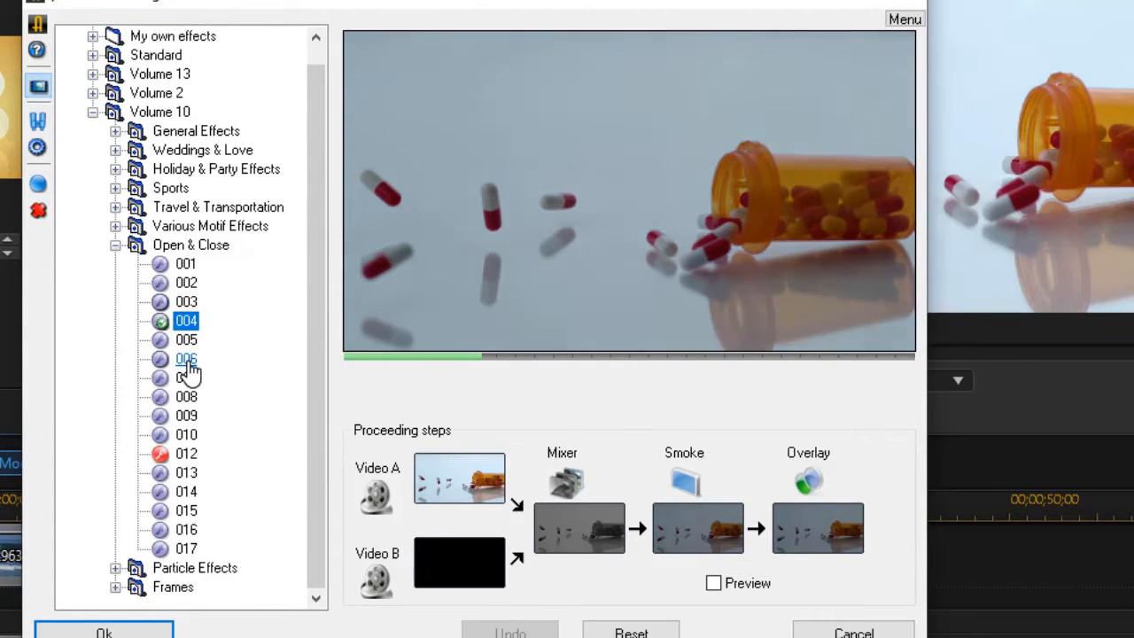
{"action": "mouse_move", "coordinate": [396, 341]}
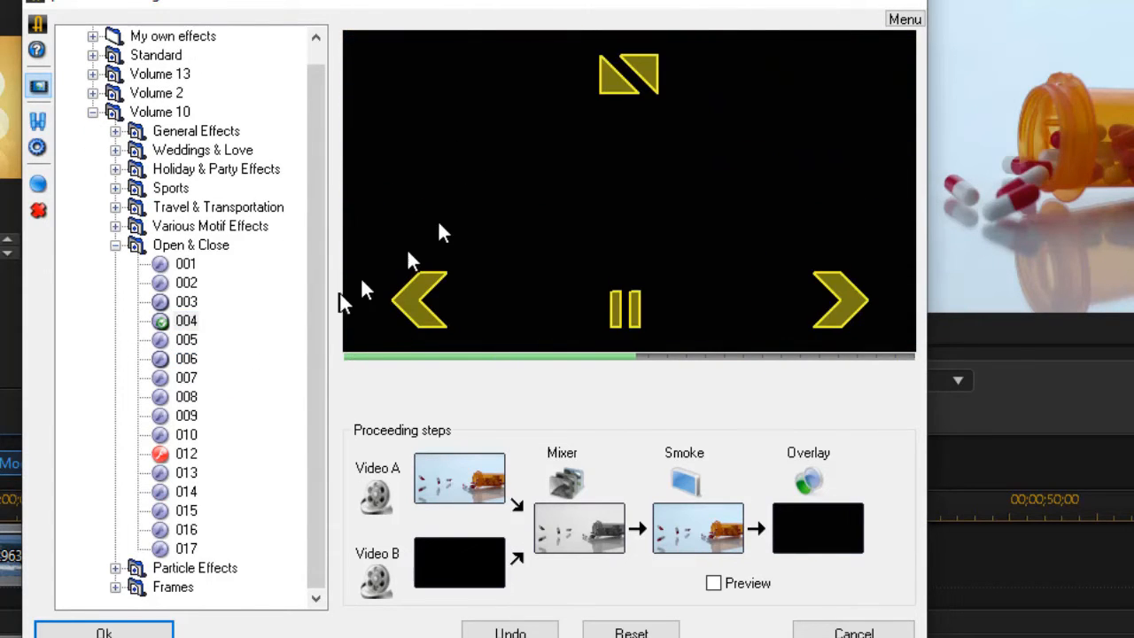
{"action": "left_click", "coordinate": [187, 342]}
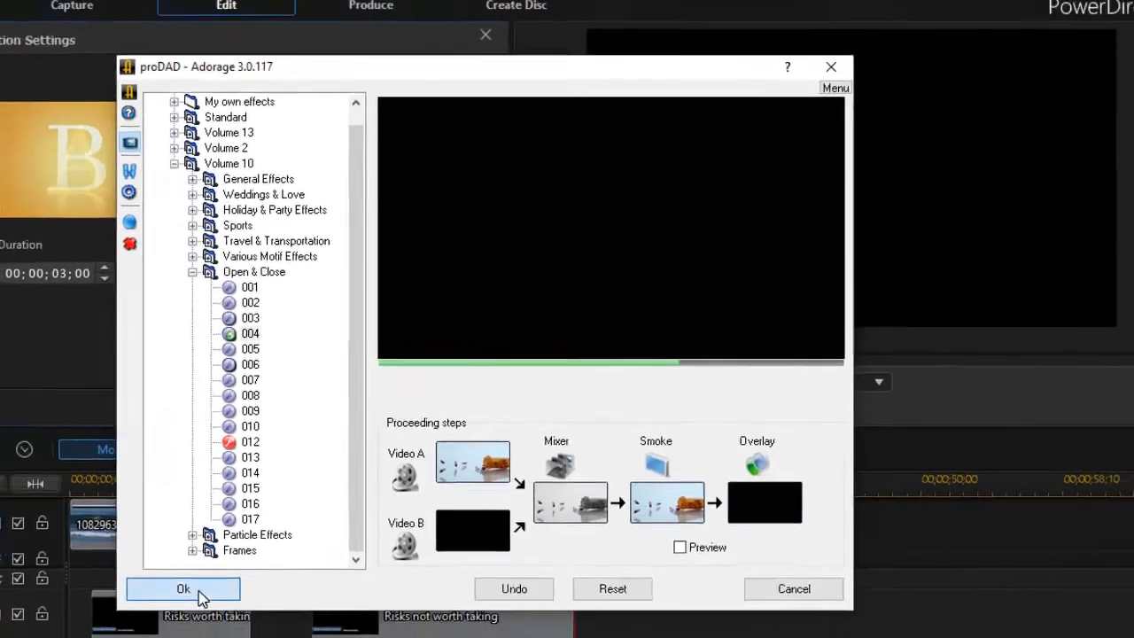
{"action": "left_click", "coordinate": [104, 631]}
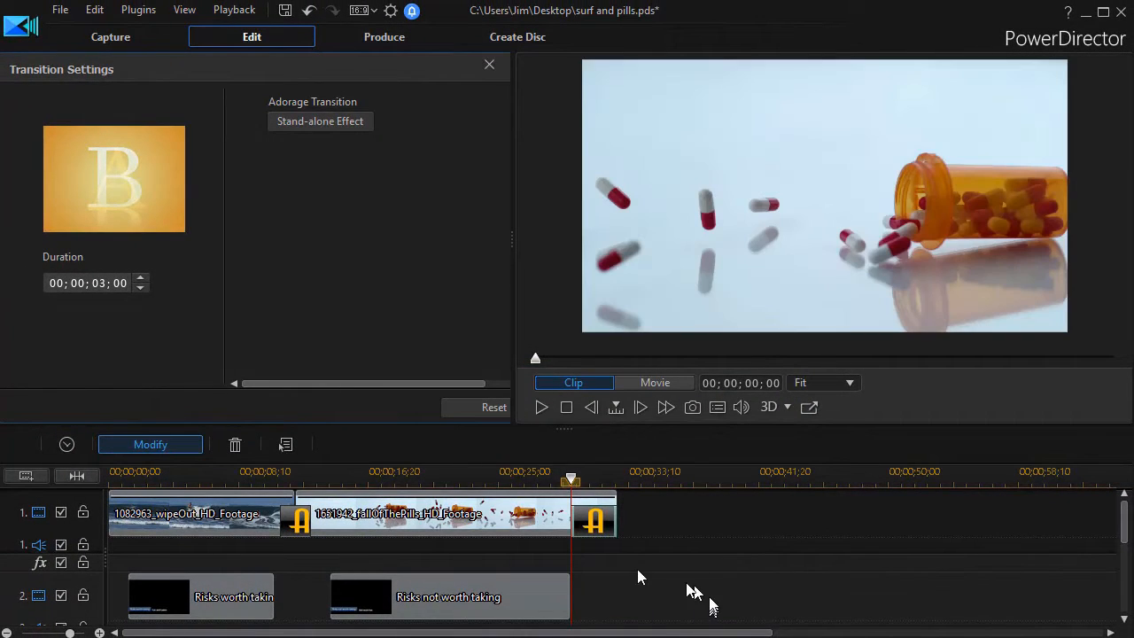
- Play the whole movie from about 00;00;21;14 in the pills clip to preview its closing transition
{"action": "left_click_drag", "start_coordinate": [569, 478], "coordinate": [443, 483]}
{"action": "left_click", "coordinate": [522, 499]}
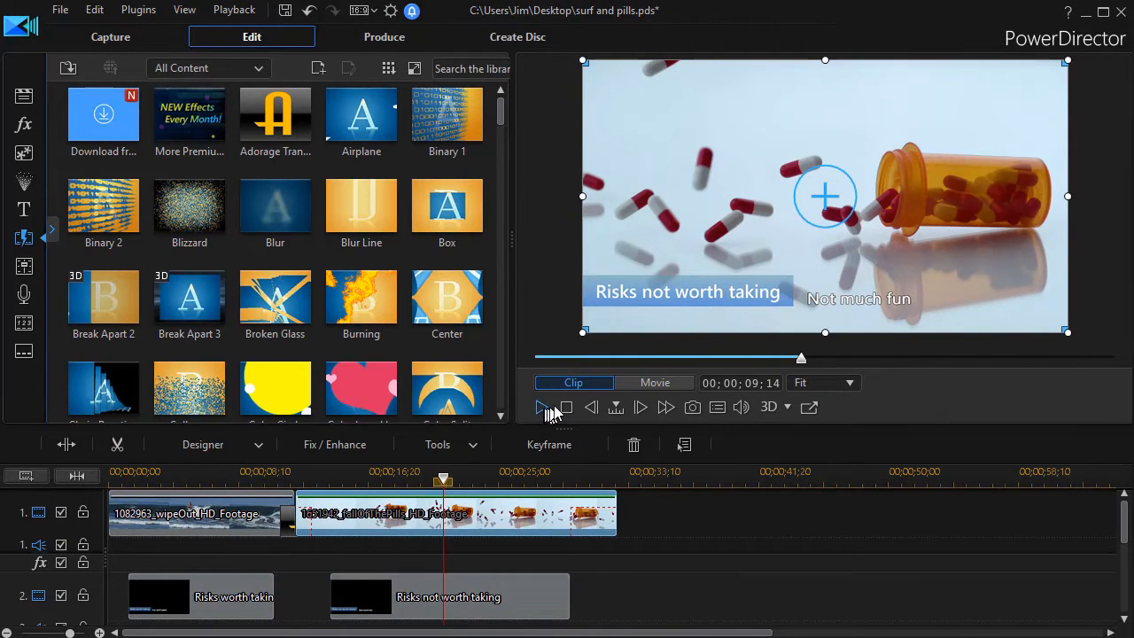
{"action": "left_click", "coordinate": [627, 384]}
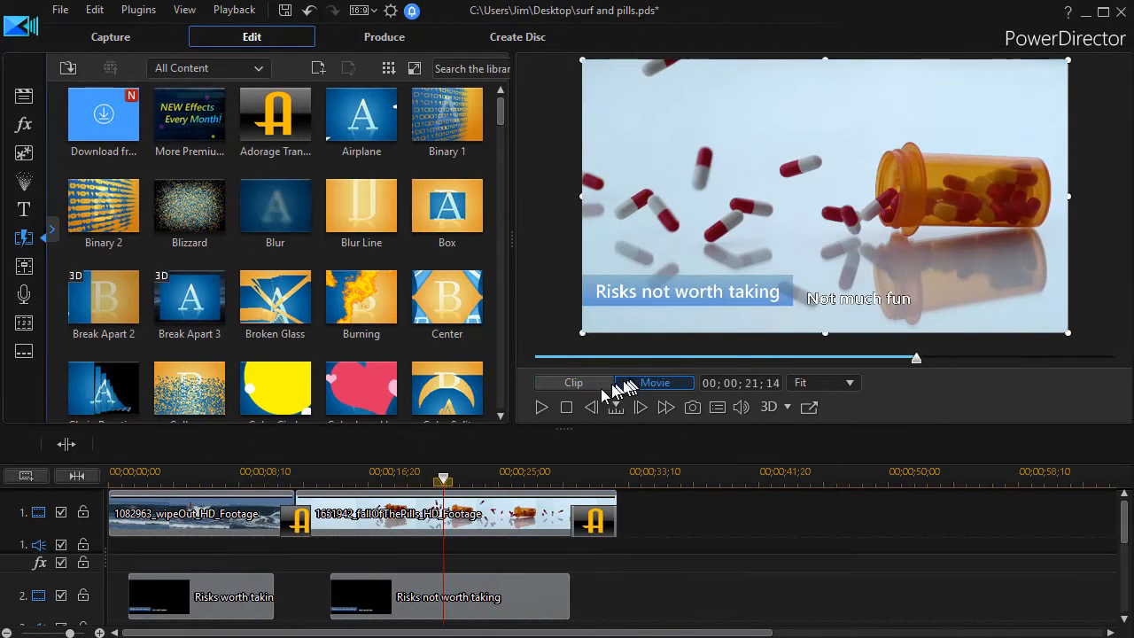
{"action": "left_click", "coordinate": [542, 407]}
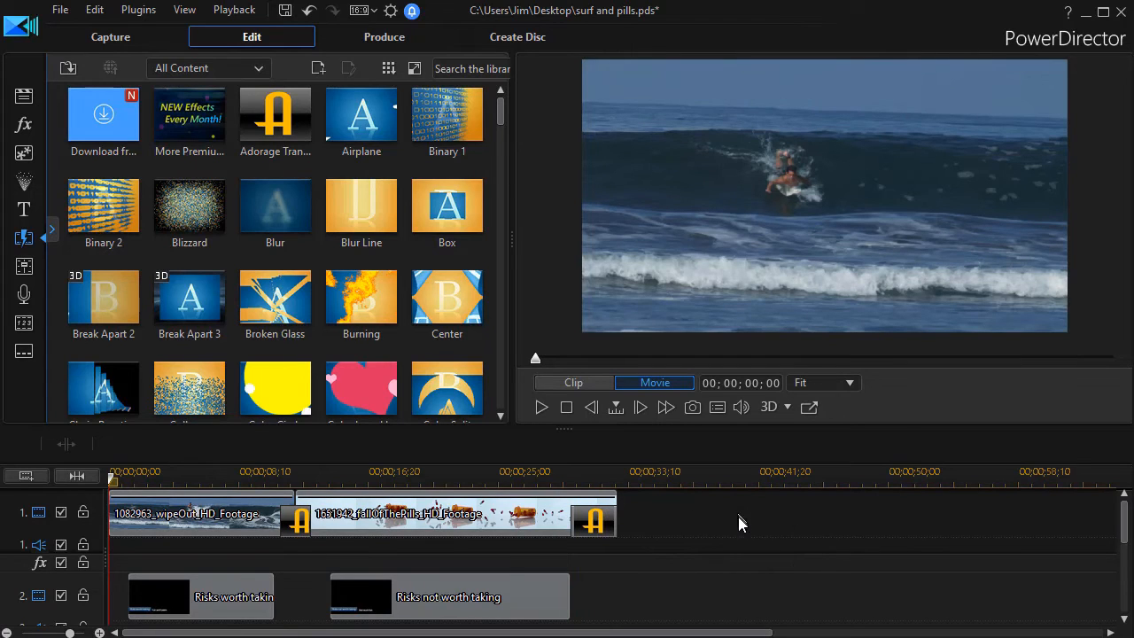
{"action": "mouse_move", "coordinate": [294, 531]}
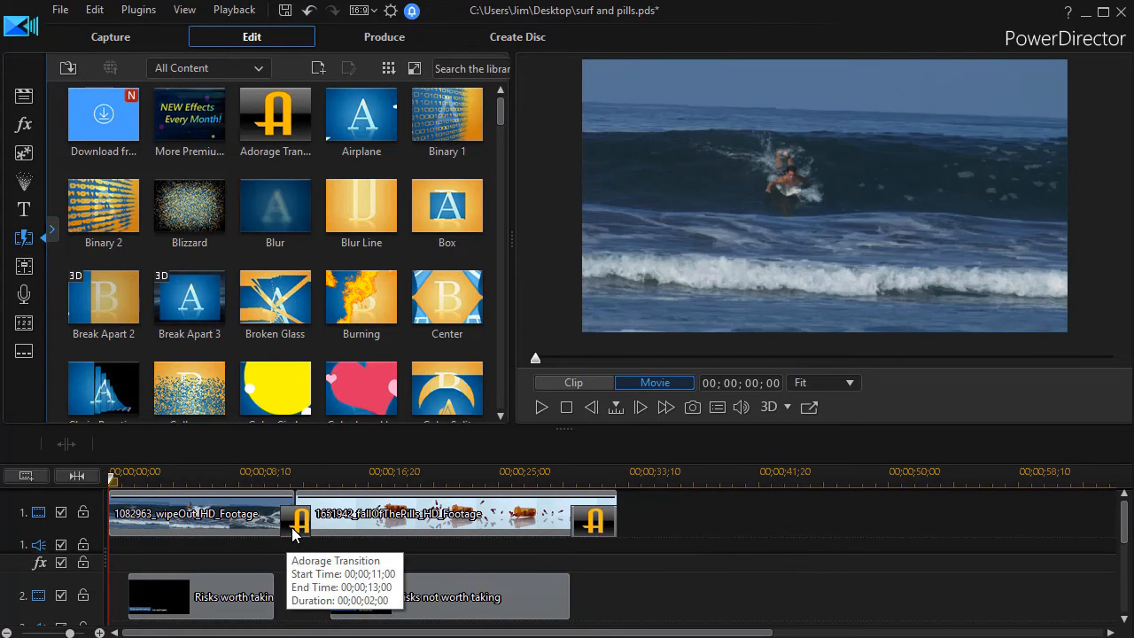
{"action": "mouse_move", "coordinate": [605, 526]}
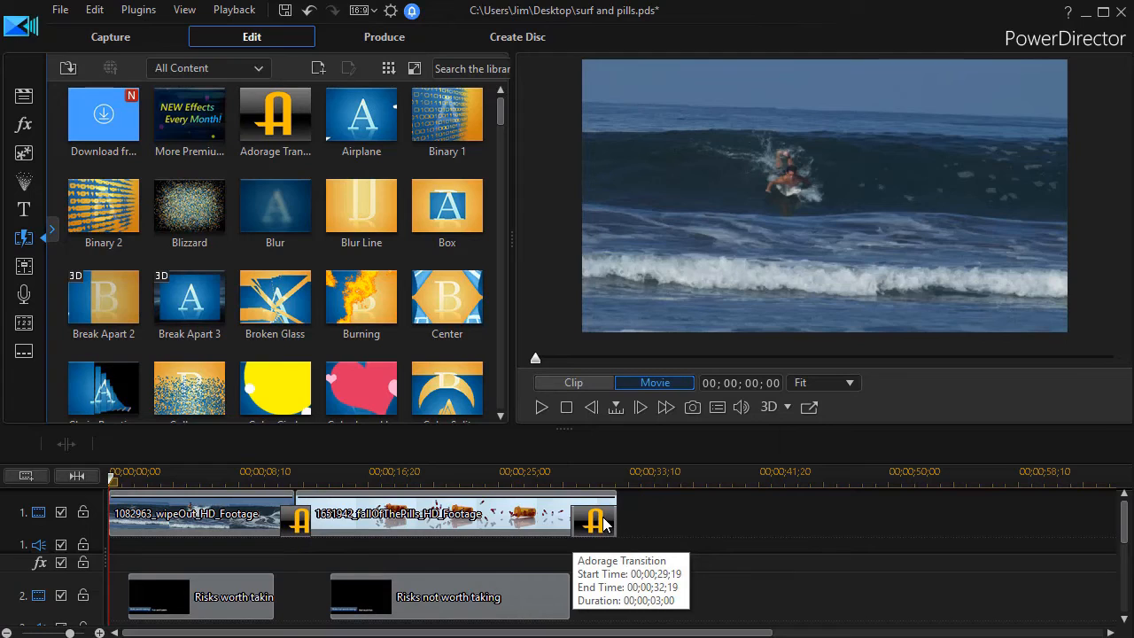